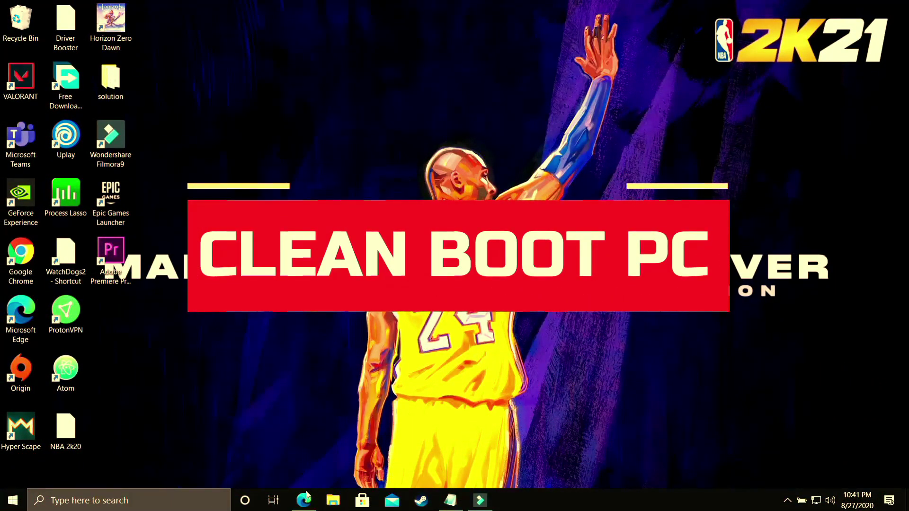
- Search for 'Graphic' from the taskbar and open the Graphics settings page
{"action": "left_click", "coordinate": [304, 500]}
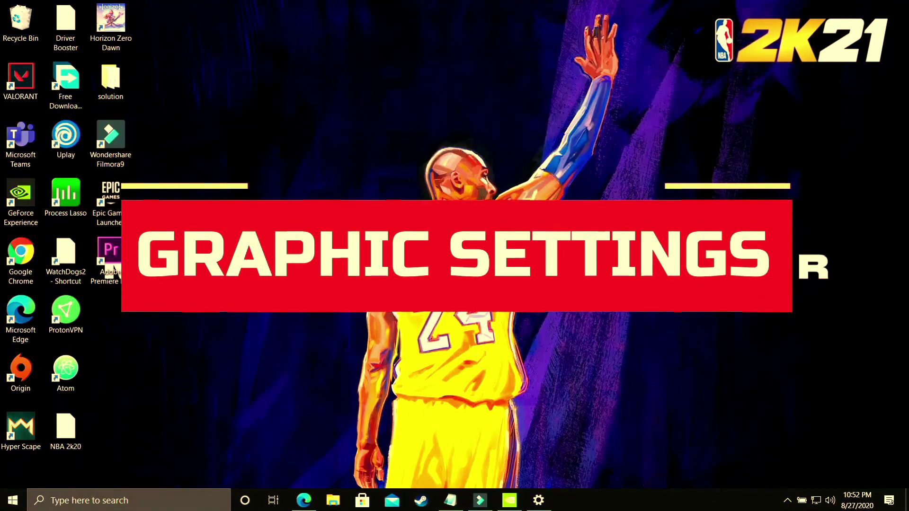
{"action": "left_click", "coordinate": [133, 497]}
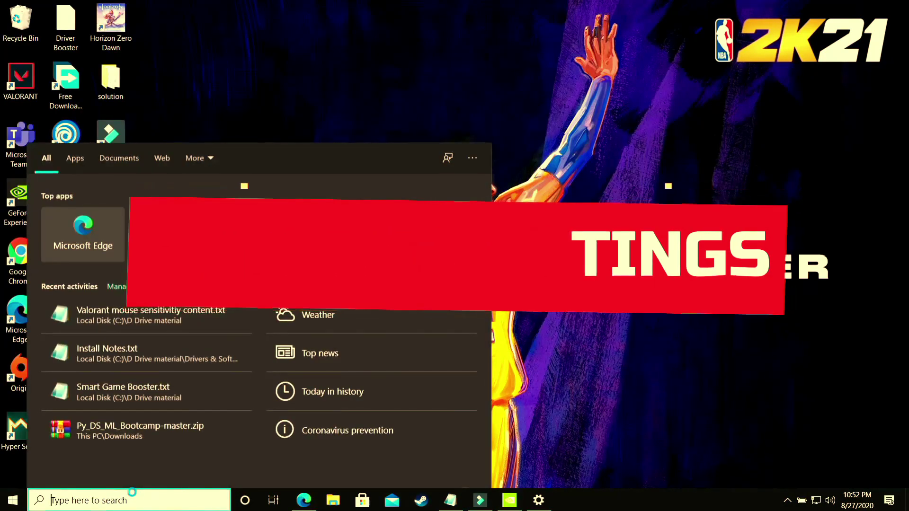
{"action": "type", "text": "Graphic"}
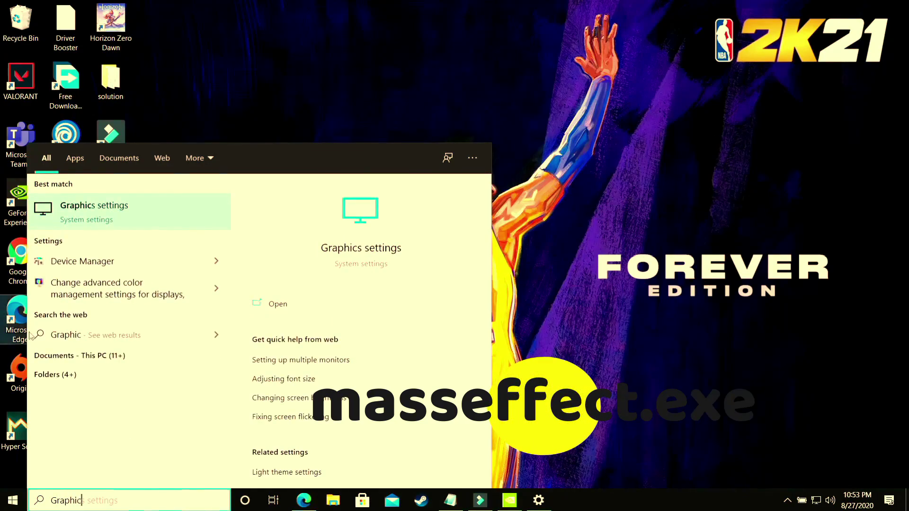
{"action": "left_click", "coordinate": [126, 227]}
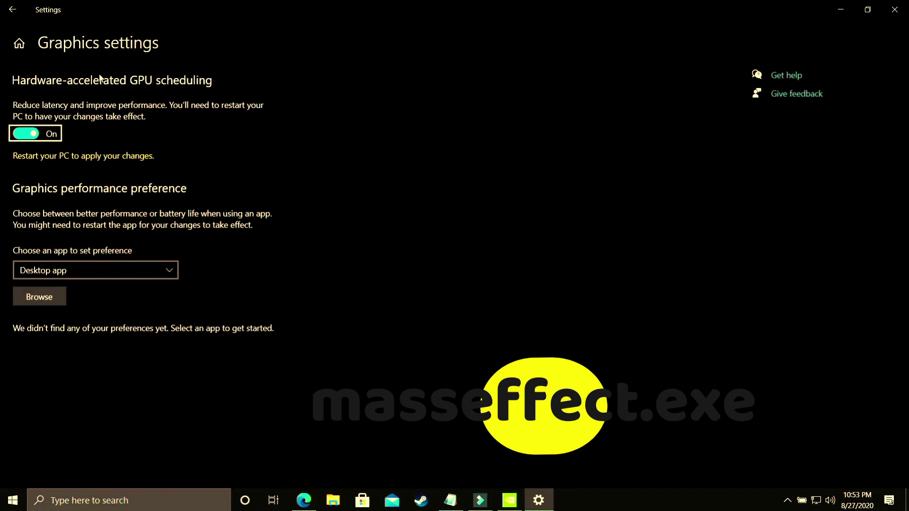
- Toggle hardware-accelerated GPU scheduling off and back on, then pick Desktop app as the app type
{"action": "left_click", "coordinate": [26, 135]}
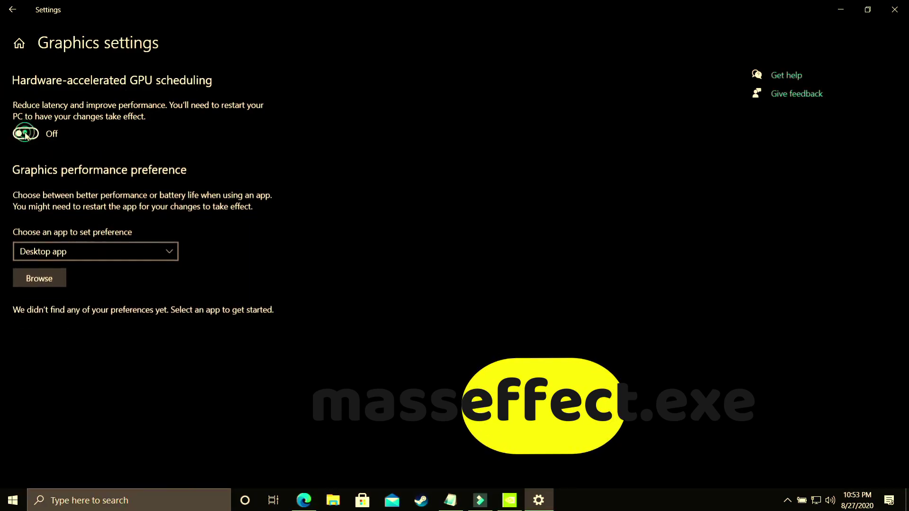
{"action": "left_click", "coordinate": [38, 136]}
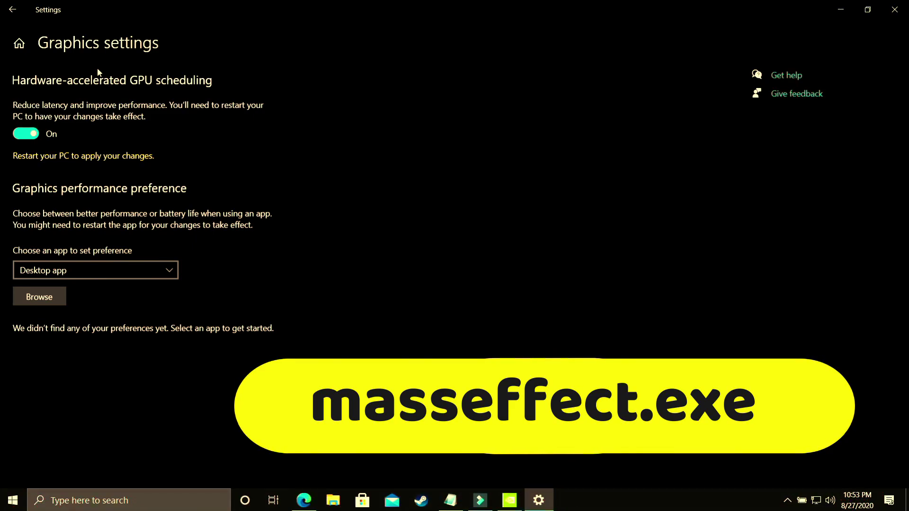
{"action": "left_click", "coordinate": [63, 271]}
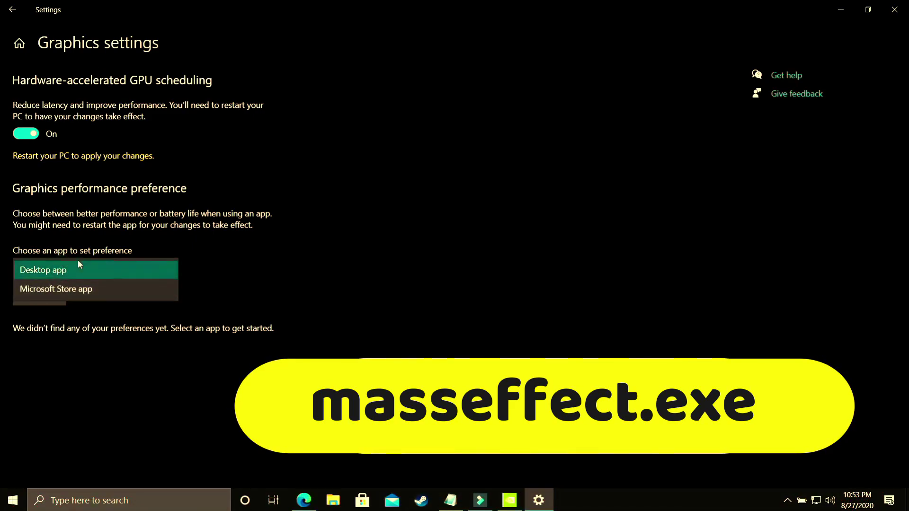
{"action": "left_click", "coordinate": [41, 269]}
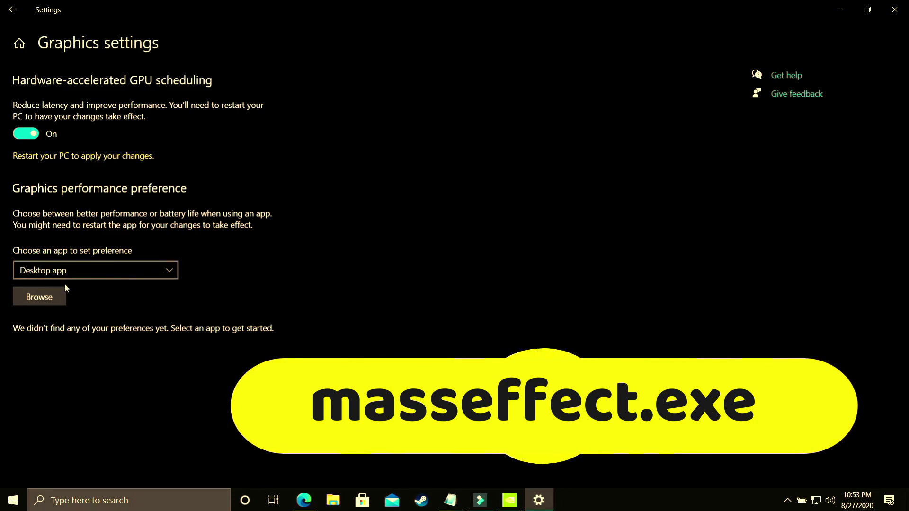
- Add NBA2K20.exe, save High performance on the NVIDIA GeForce GTX 1650, then show the desktop
{"action": "left_click", "coordinate": [49, 289]}
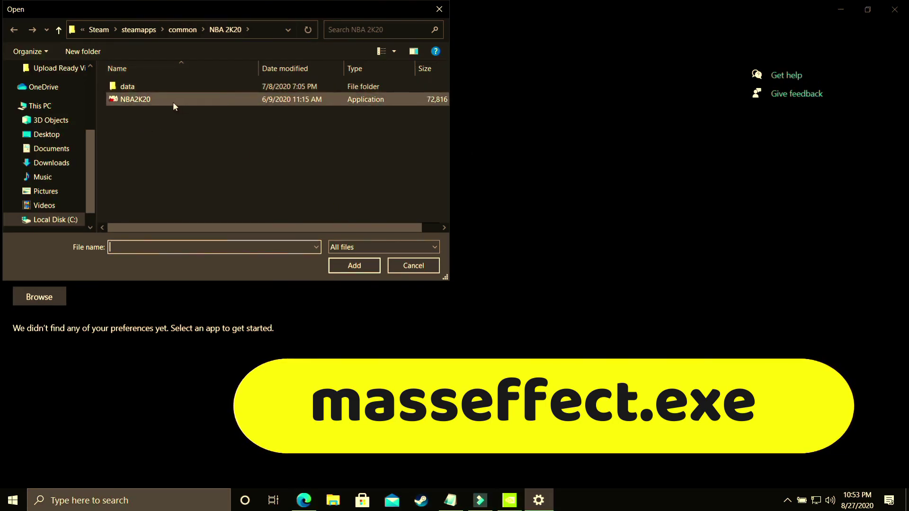
{"action": "double_click", "coordinate": [141, 98]}
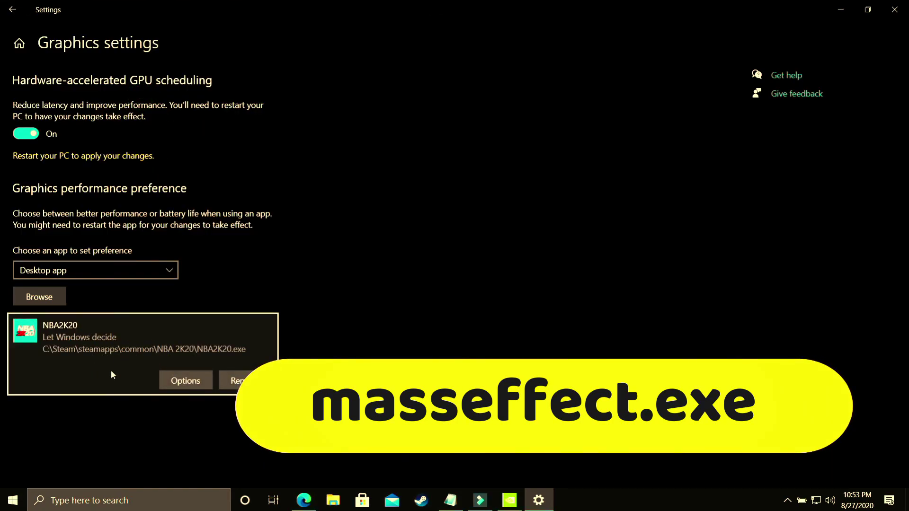
{"action": "left_click", "coordinate": [188, 377]}
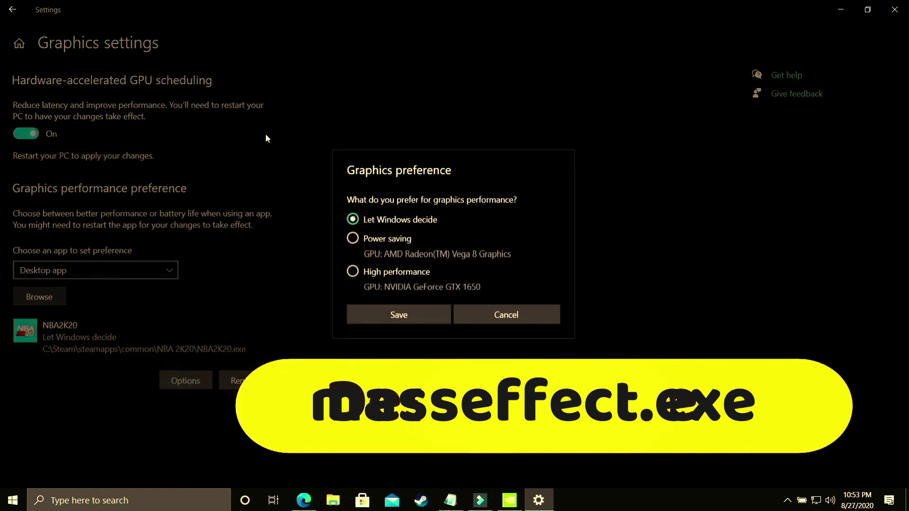
{"action": "left_click", "coordinate": [353, 274]}
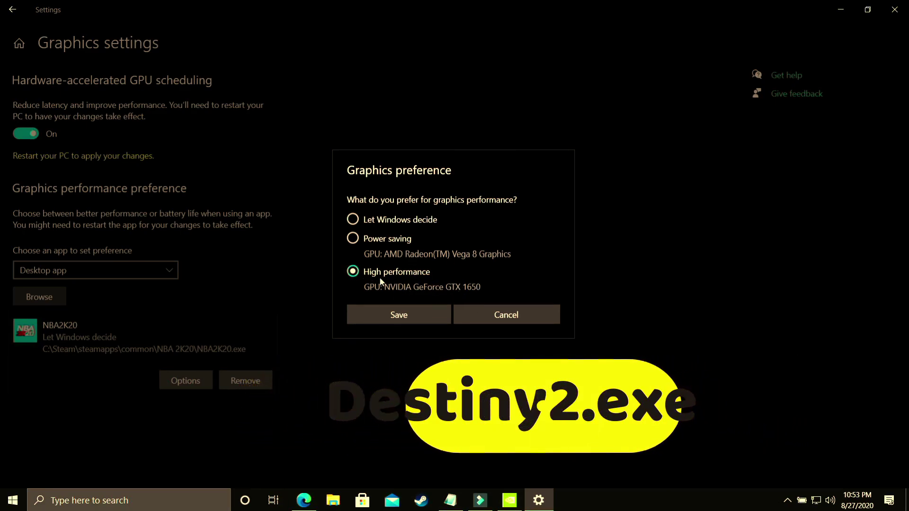
{"action": "left_click", "coordinate": [394, 310]}
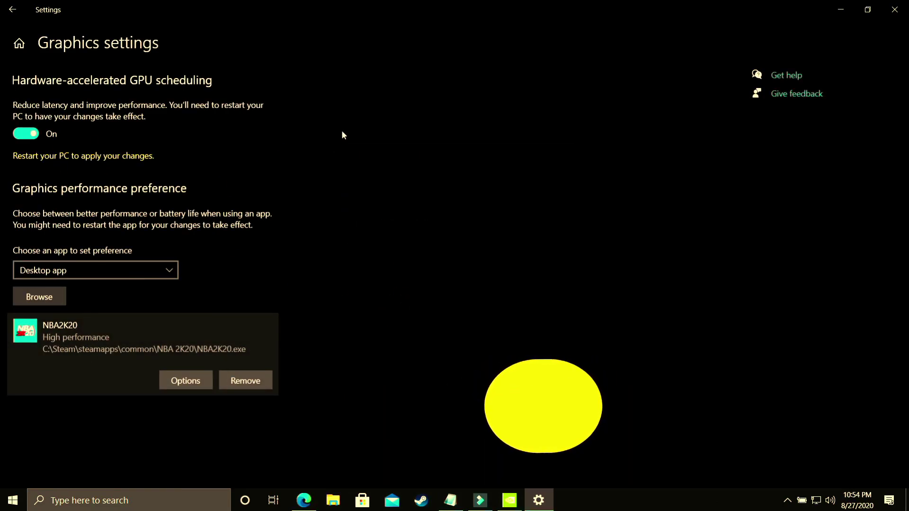
{"action": "key", "text": "super+d"}
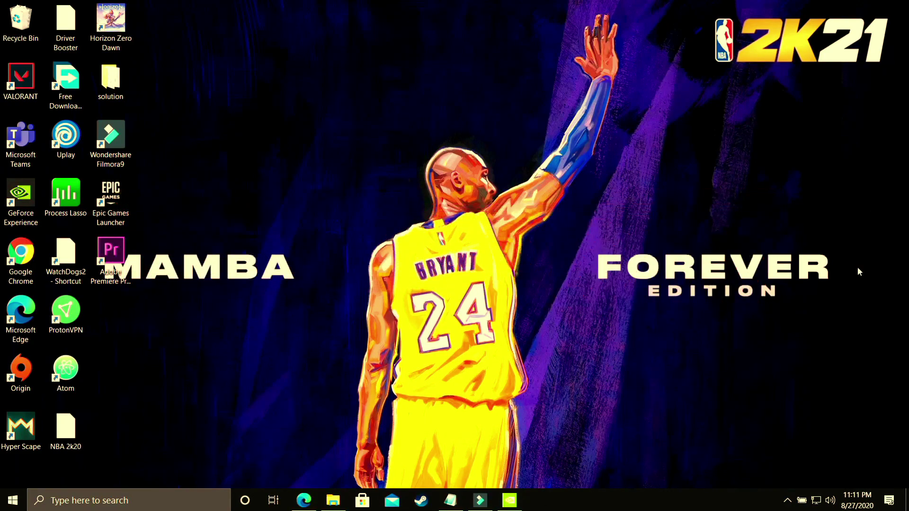
- Launch NVIDIA Control Panel from the desktop menu and switch Manage 3D Settings to Program Settings
{"action": "right_click", "coordinate": [432, 211]}
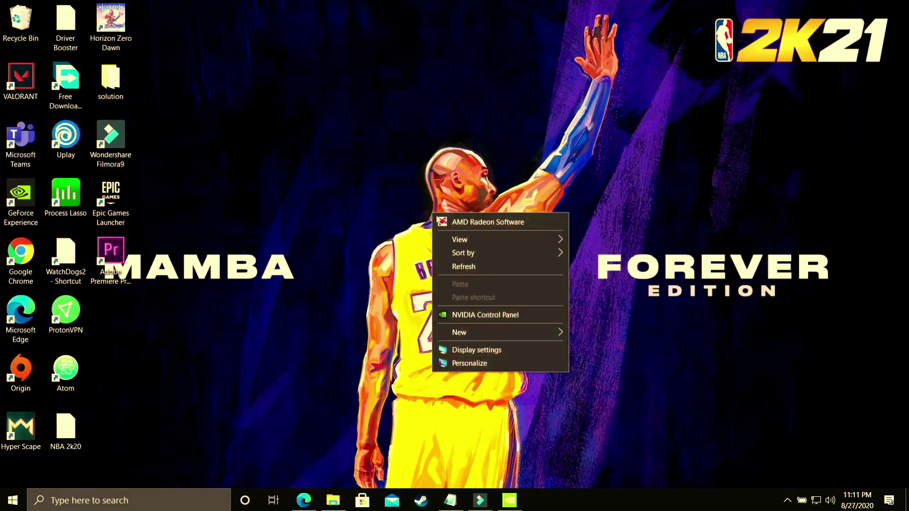
{"action": "left_click", "coordinate": [505, 316]}
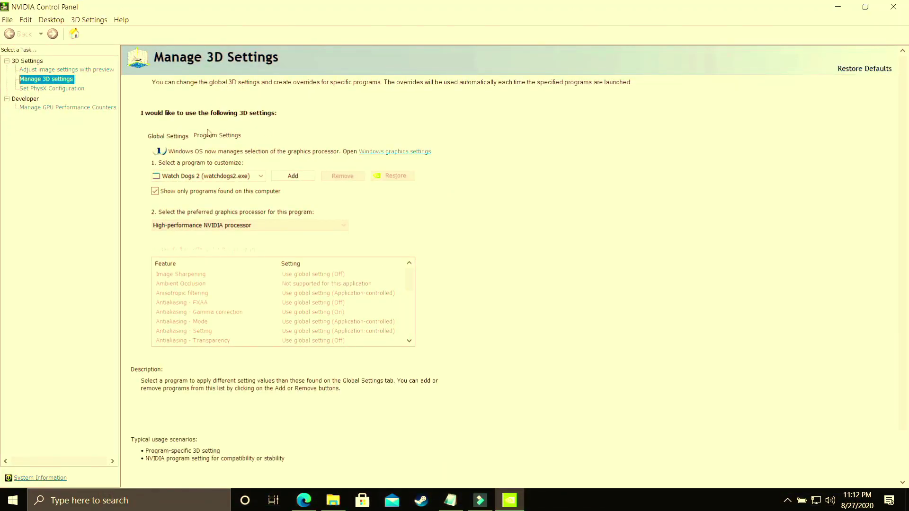
{"action": "left_click", "coordinate": [167, 136]}
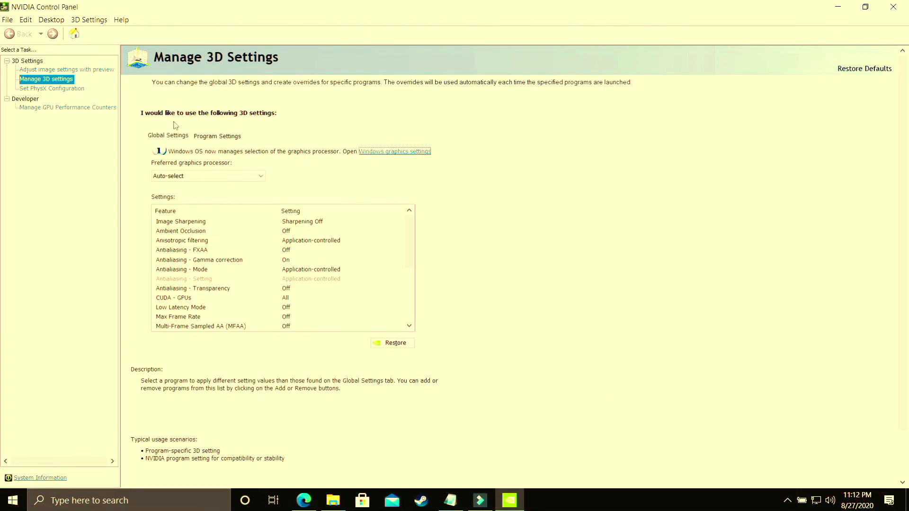
{"action": "left_click", "coordinate": [228, 137]}
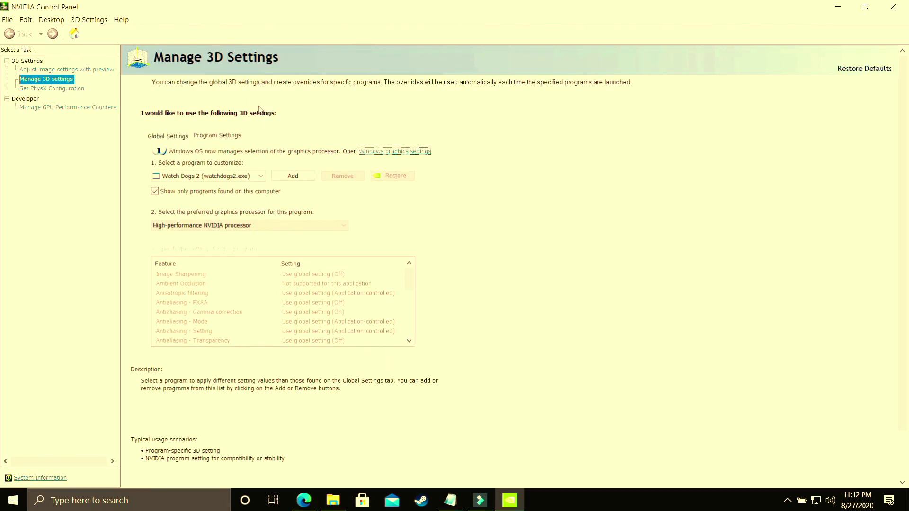
- Select NBA 2K20 and set its preferred processor to High-performance NVIDIA processor
{"action": "left_click", "coordinate": [203, 178]}
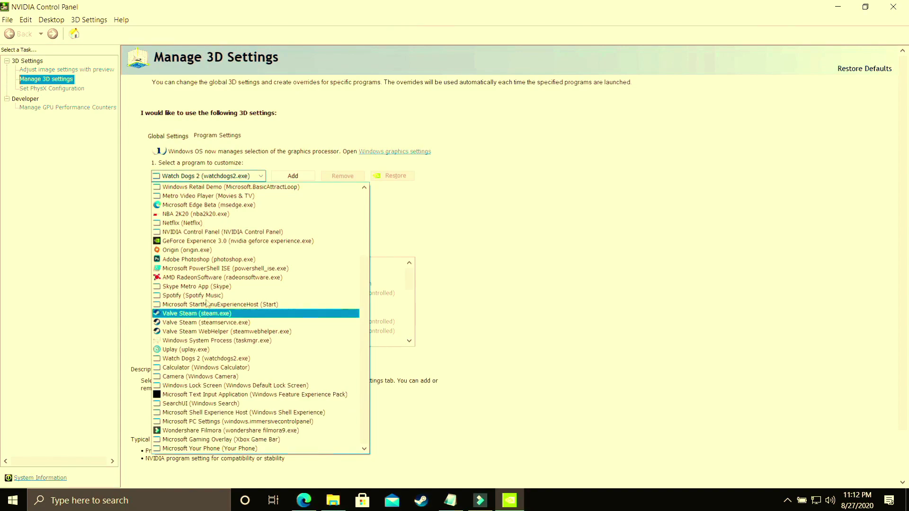
{"action": "left_click", "coordinate": [217, 214]}
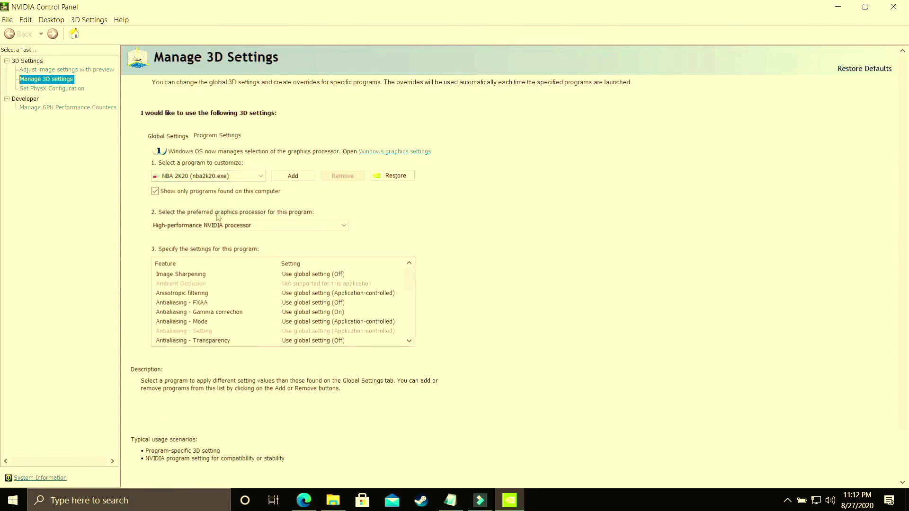
{"action": "left_click", "coordinate": [194, 227]}
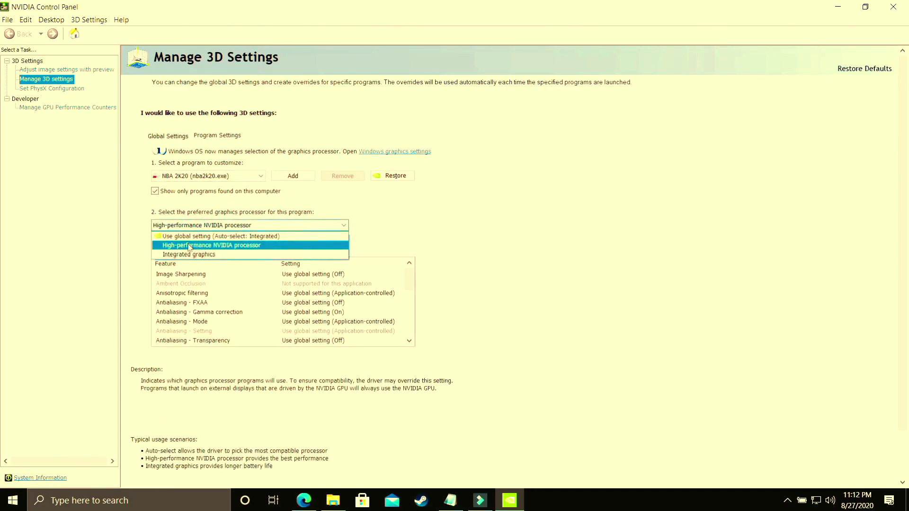
{"action": "left_click", "coordinate": [210, 246]}
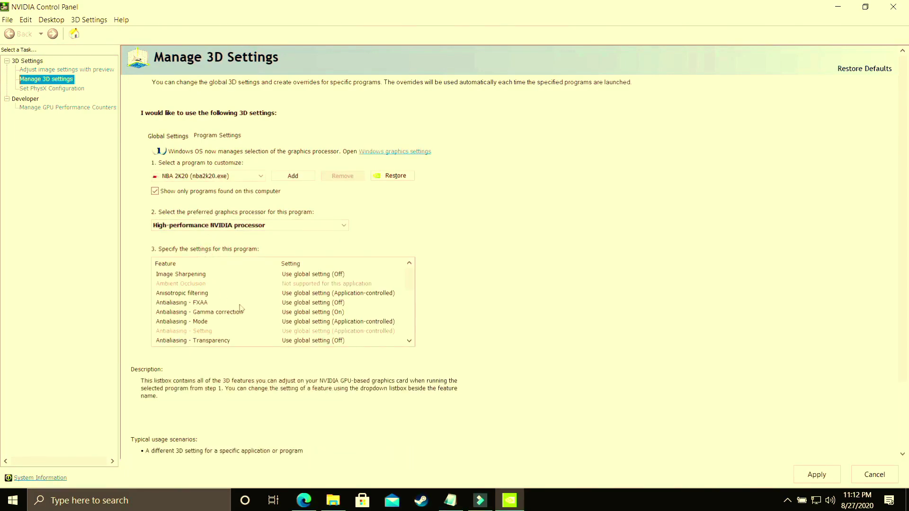
- Set NBA 2K20's Power management mode to Prefer maximum performance
{"action": "scroll", "coordinate": [234, 306], "scroll_direction": "down", "scroll_amount": 2}
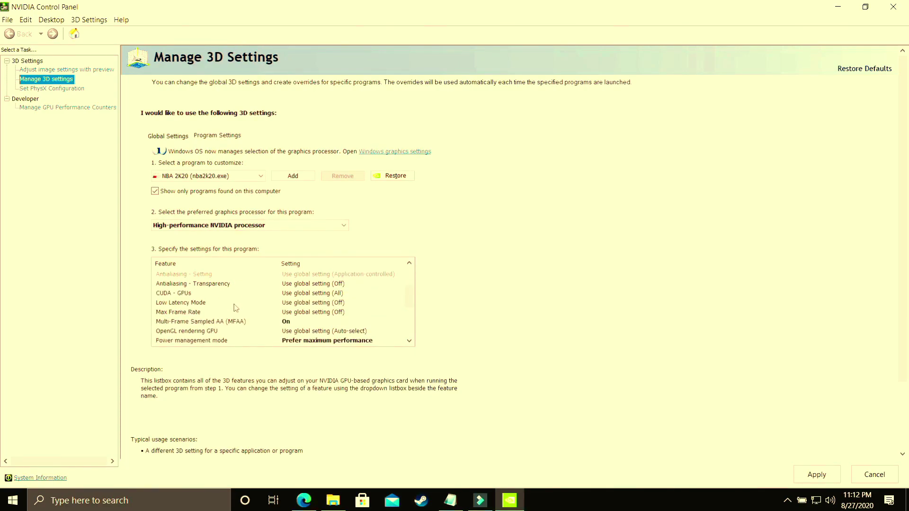
{"action": "left_click", "coordinate": [234, 341]}
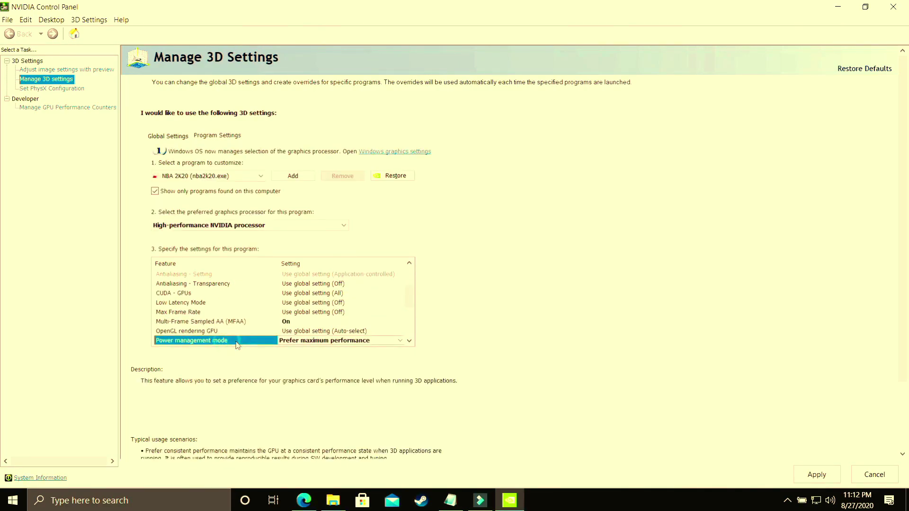
{"action": "left_click", "coordinate": [284, 340]}
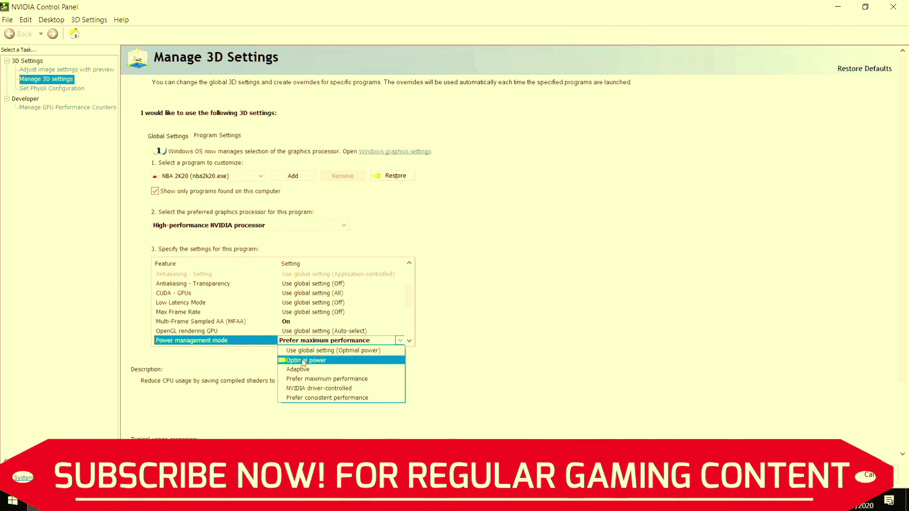
{"action": "left_click", "coordinate": [318, 380]}
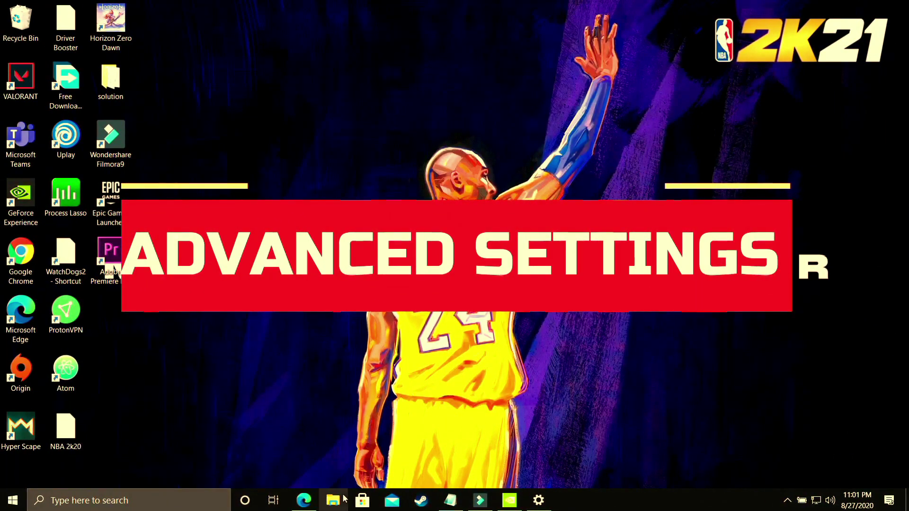
- Through This PC's Properties and Advanced system settings, apply Adjust for best performance in Performance Options
{"action": "left_click", "coordinate": [336, 498]}
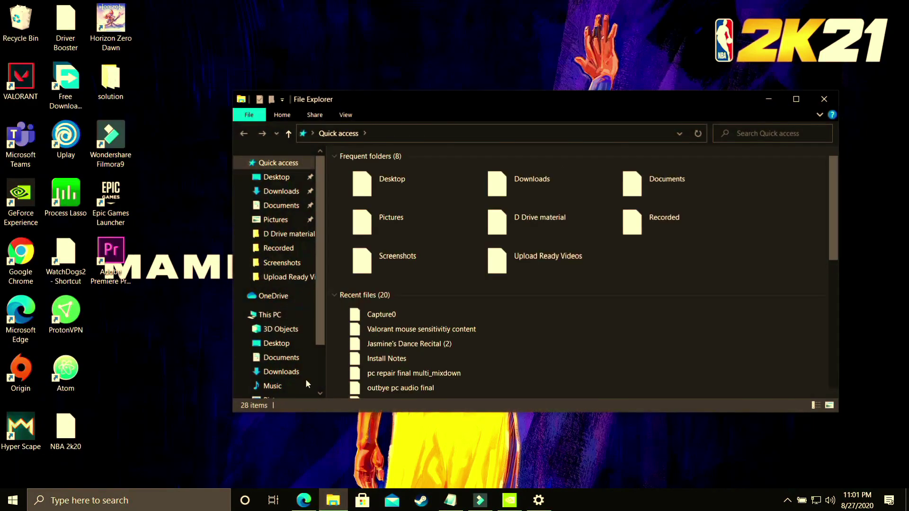
{"action": "right_click", "coordinate": [282, 316]}
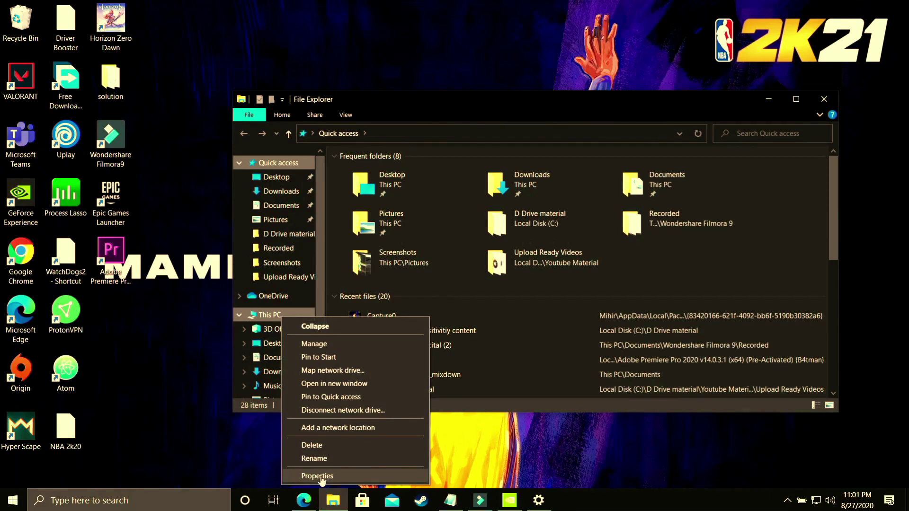
{"action": "left_click", "coordinate": [318, 477]}
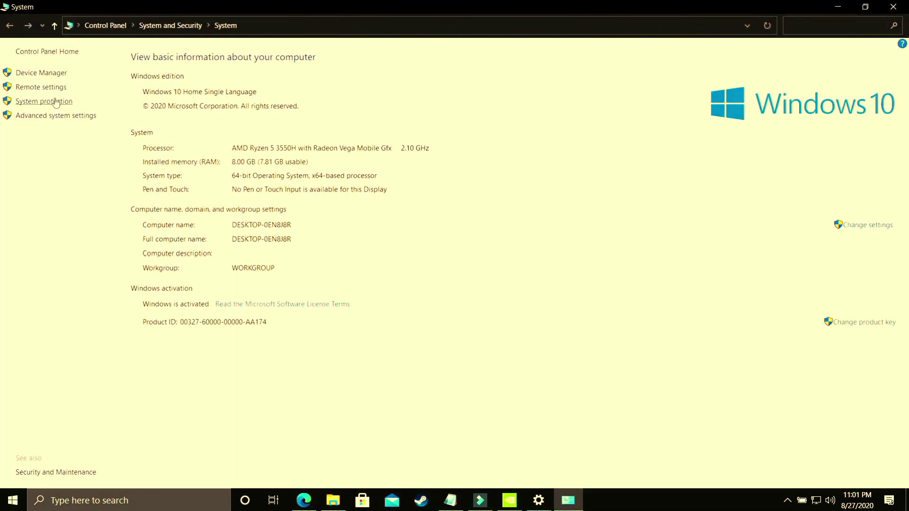
{"action": "left_click", "coordinate": [63, 121]}
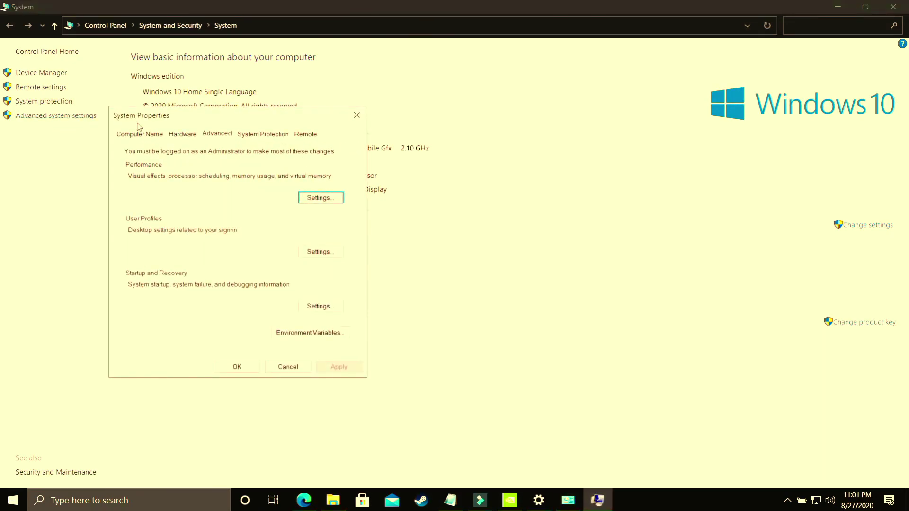
{"action": "left_click", "coordinate": [320, 200]}
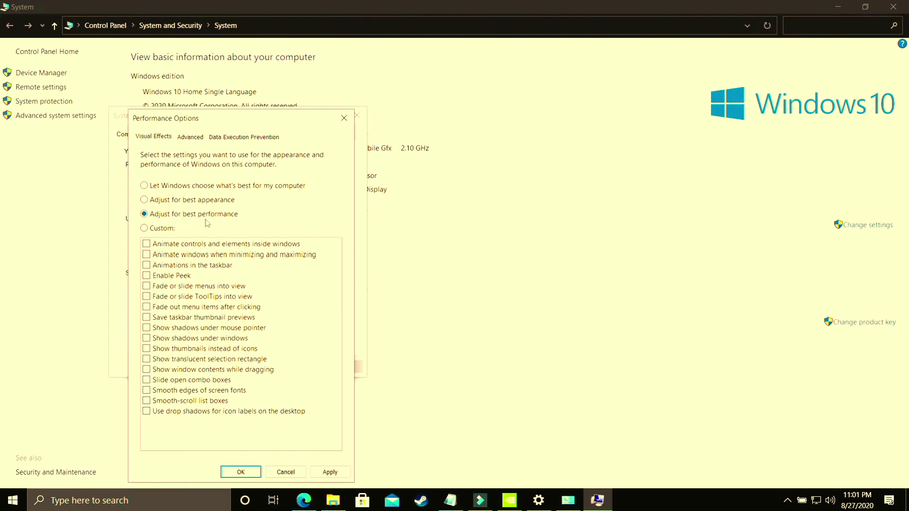
{"action": "left_click", "coordinate": [324, 472]}
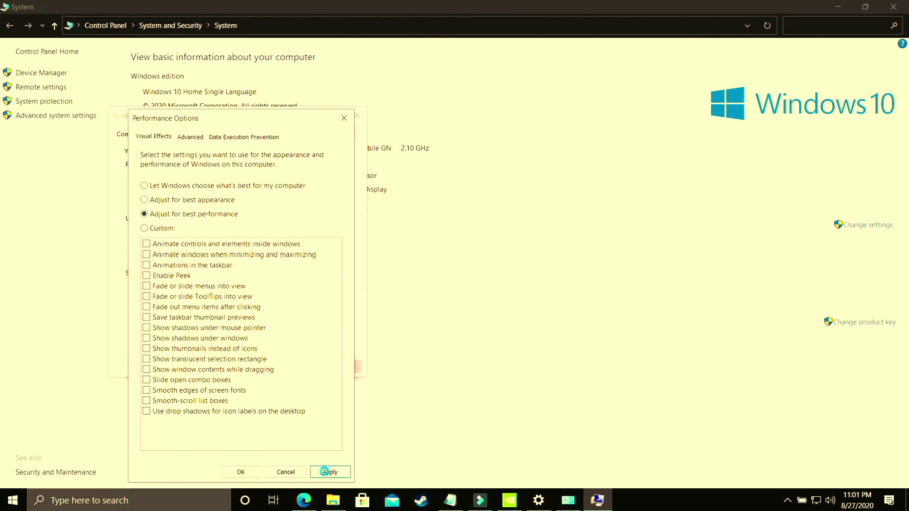